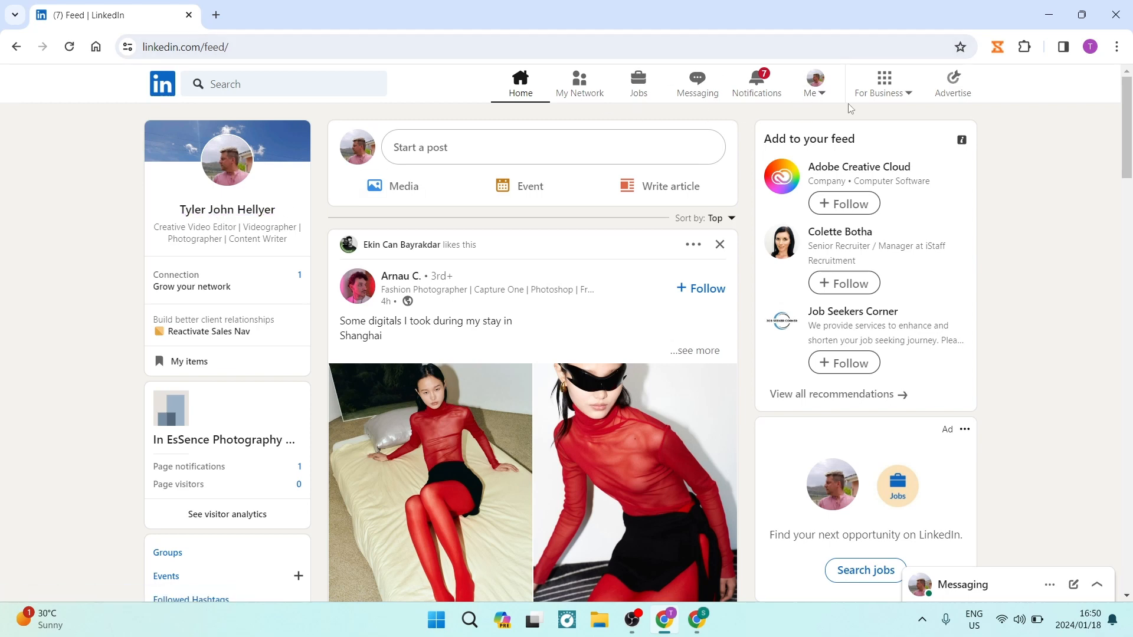
# Bring up the Me account menu from the top navigation bar.
pyautogui.click(822, 92)
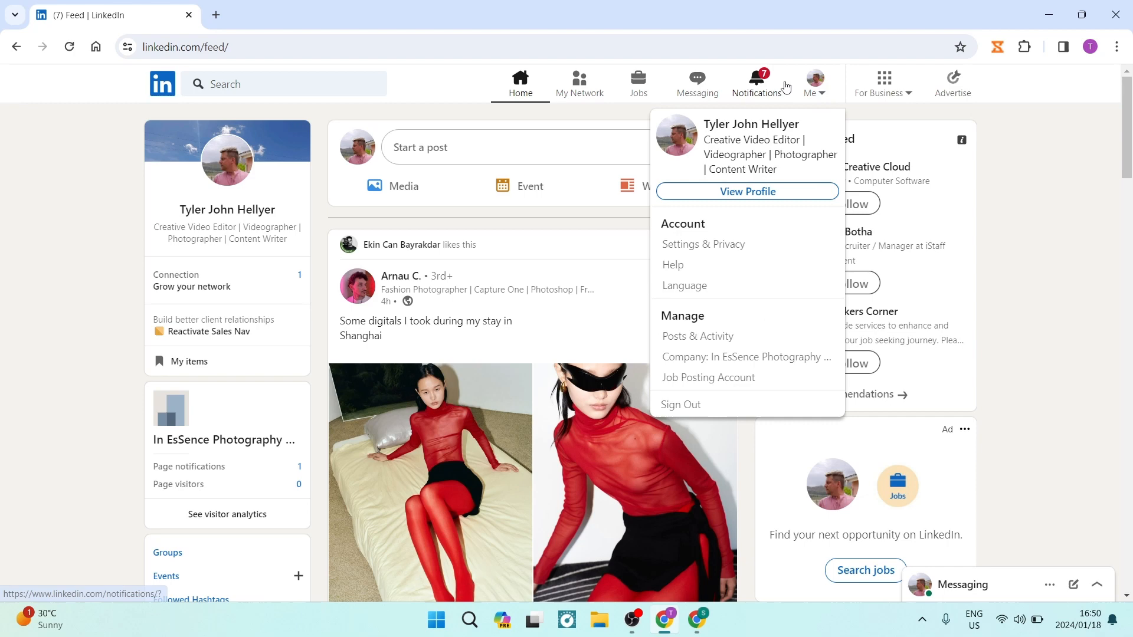
# Go to your own profile via View Profile and highlight the current headline text.
pyautogui.click(749, 194)
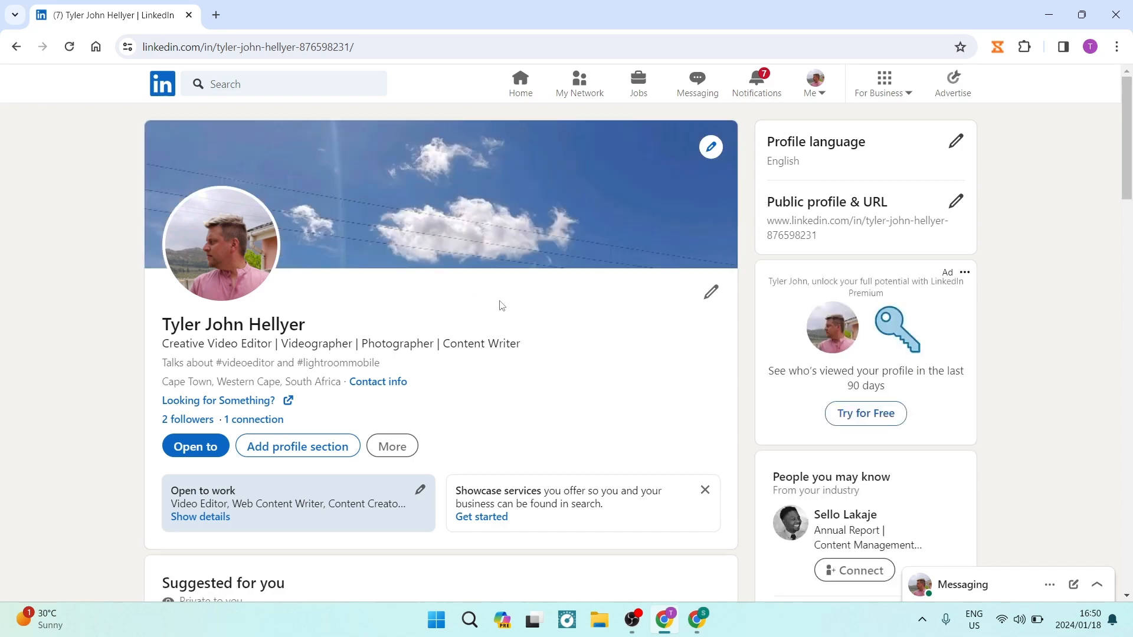
pyautogui.scroll(-2, 518, 375)
pyautogui.scroll(2, 518, 376)
pyautogui.scroll(1, 518, 376)
pyautogui.moveTo(557, 365); pyautogui.dragTo(152, 347)
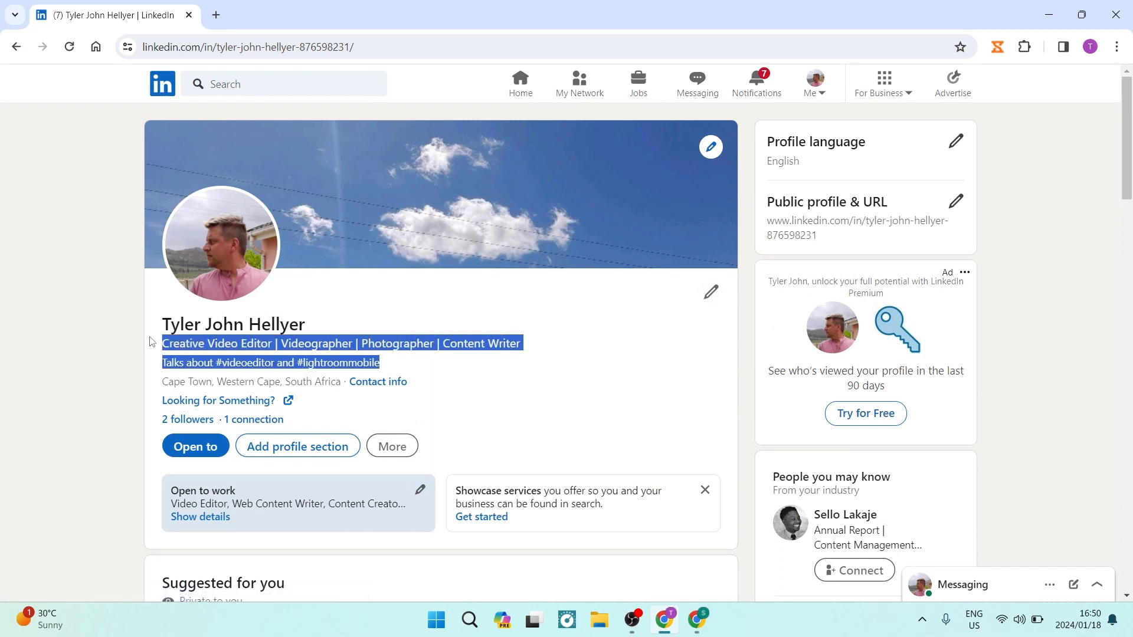
pyautogui.click(560, 354)
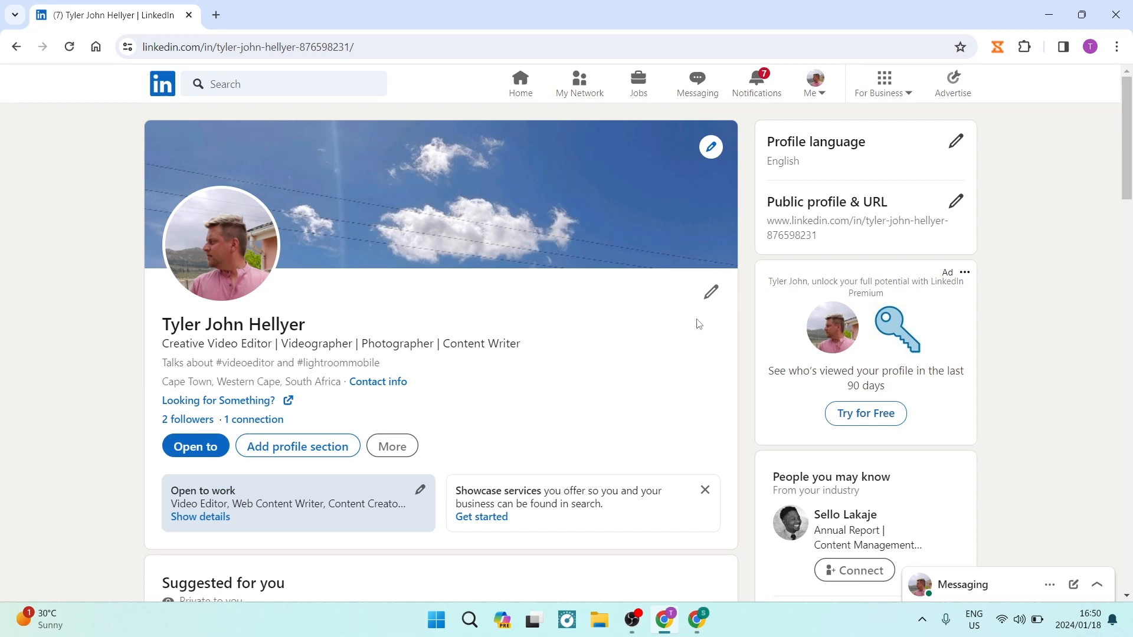
# Review the first, last and additional name fields in the Edit intro form.
pyautogui.click(710, 292)
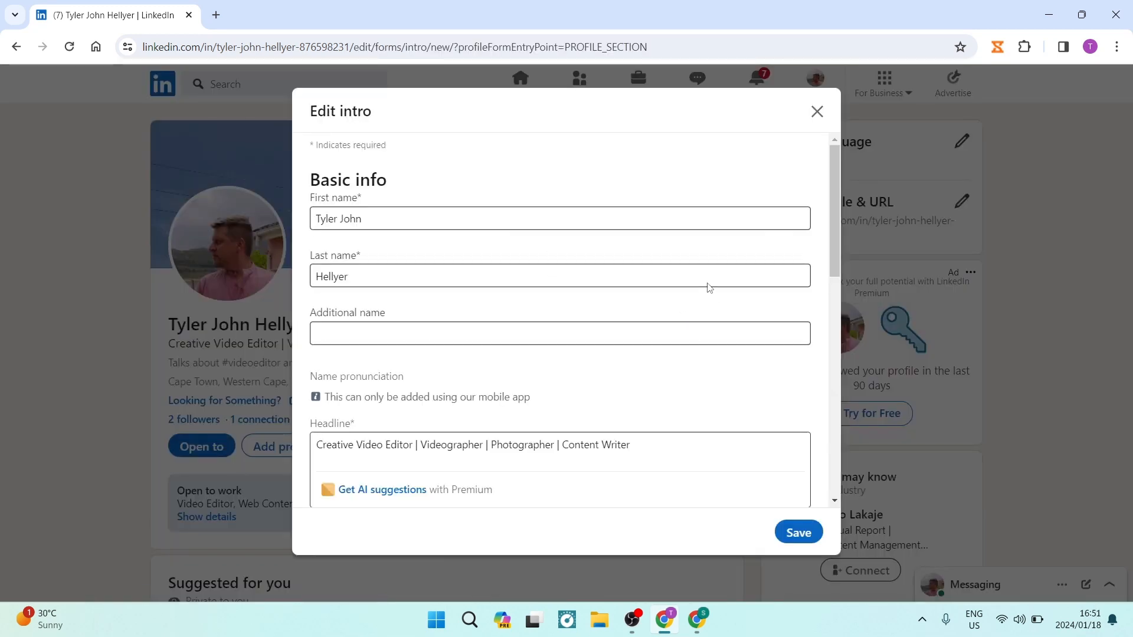
pyautogui.click(730, 281)
pyautogui.click(526, 220)
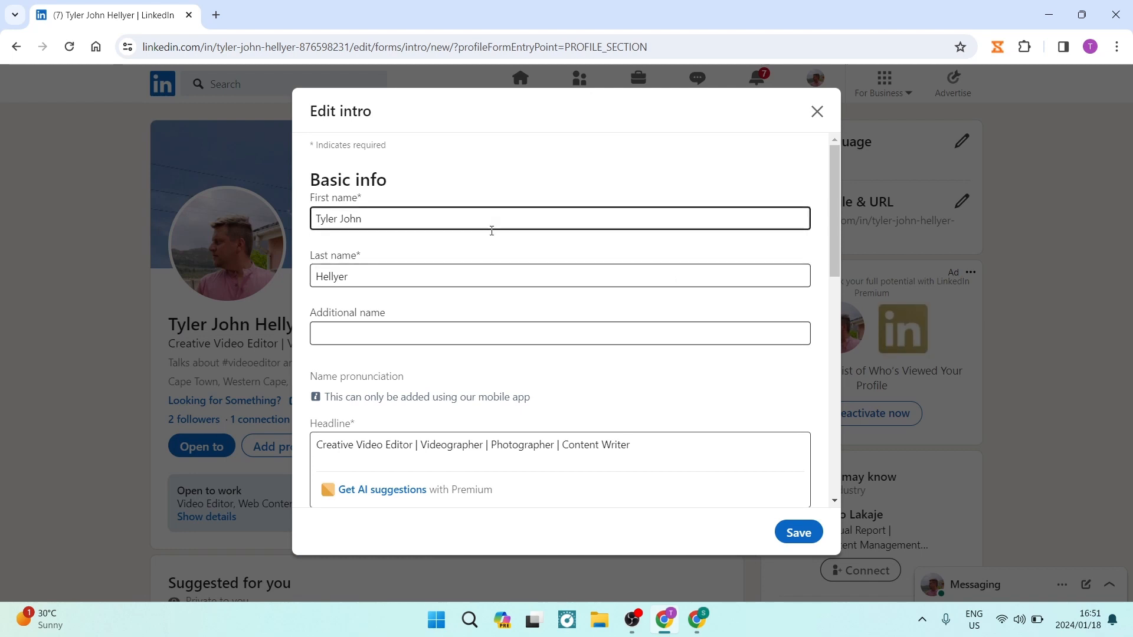
pyautogui.click(425, 274)
pyautogui.click(496, 333)
pyautogui.scroll(-1, 516, 249)
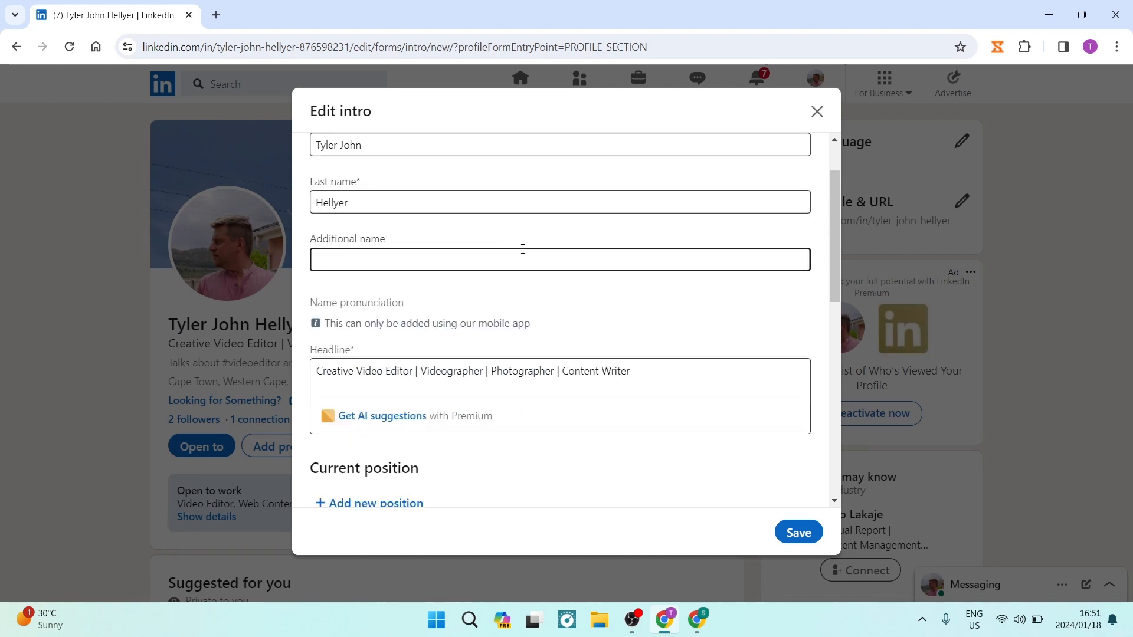
pyautogui.click(518, 287)
pyautogui.scroll(-2, 517, 287)
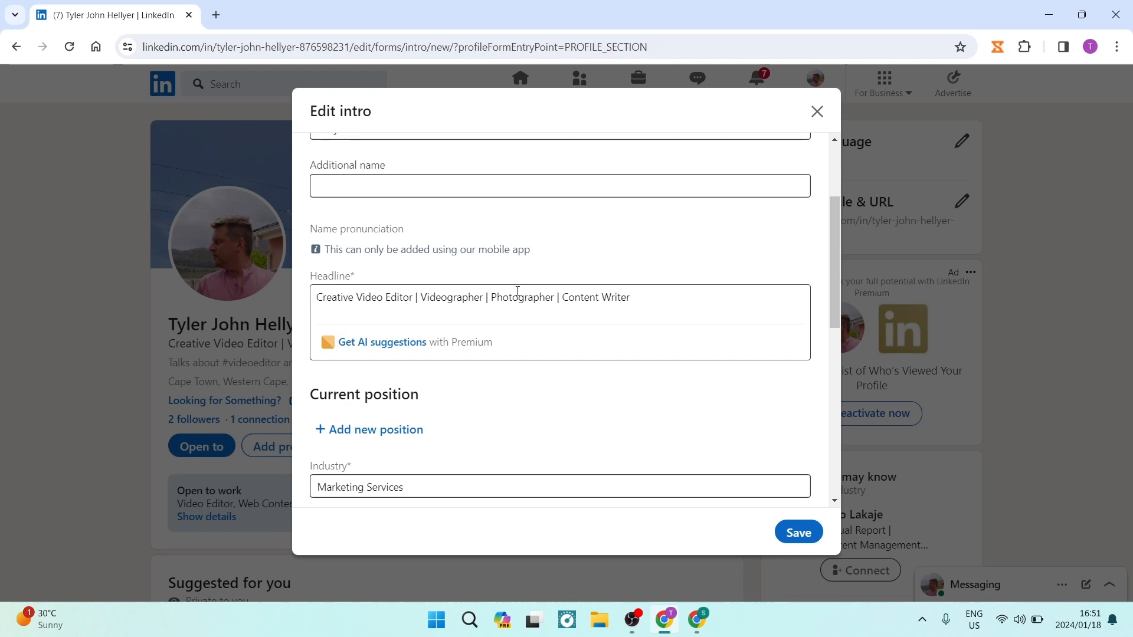
pyautogui.scroll(-2, 517, 240)
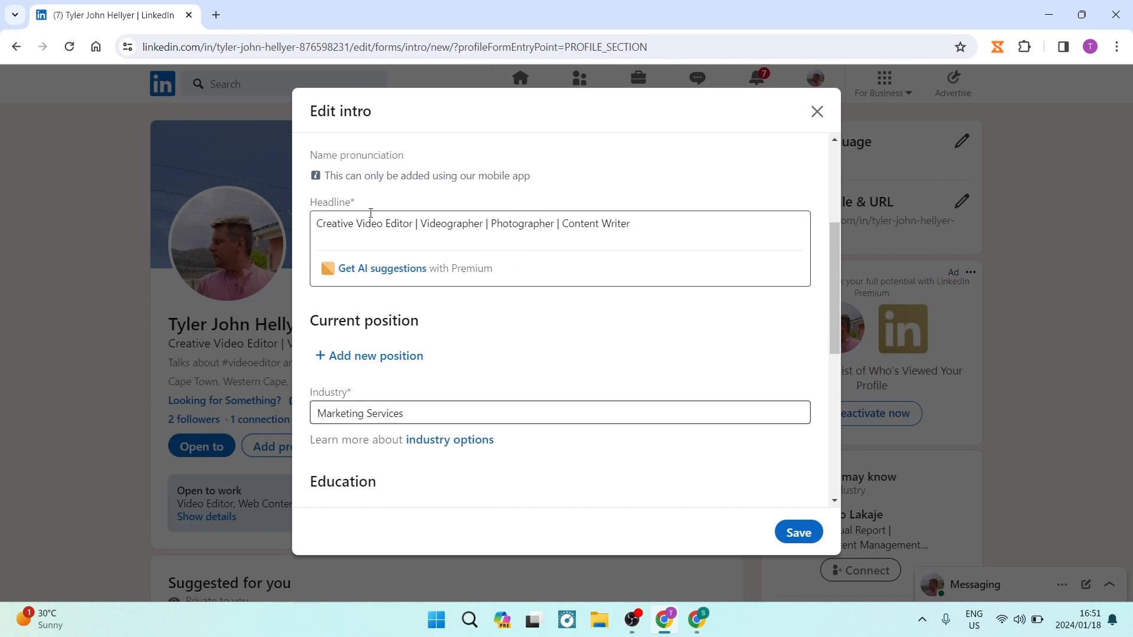
# Check the Headline field 'Creative Video Editor | Videographer | Photographer | Content Writer' for saving.
pyautogui.moveTo(363, 206); pyautogui.dragTo(303, 207)
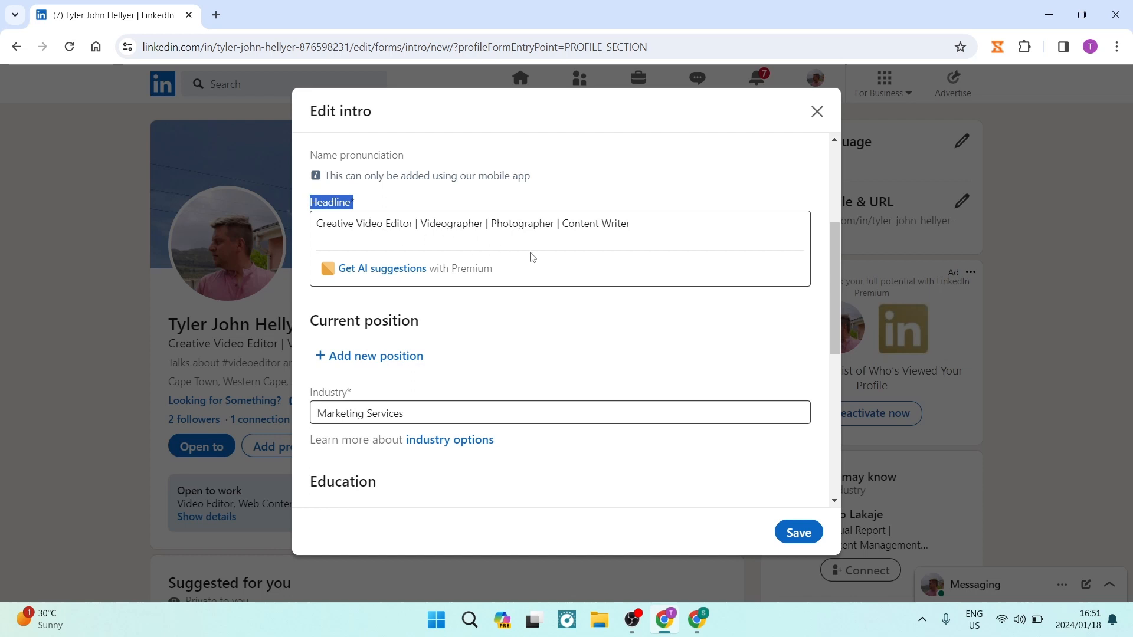
pyautogui.click(663, 236)
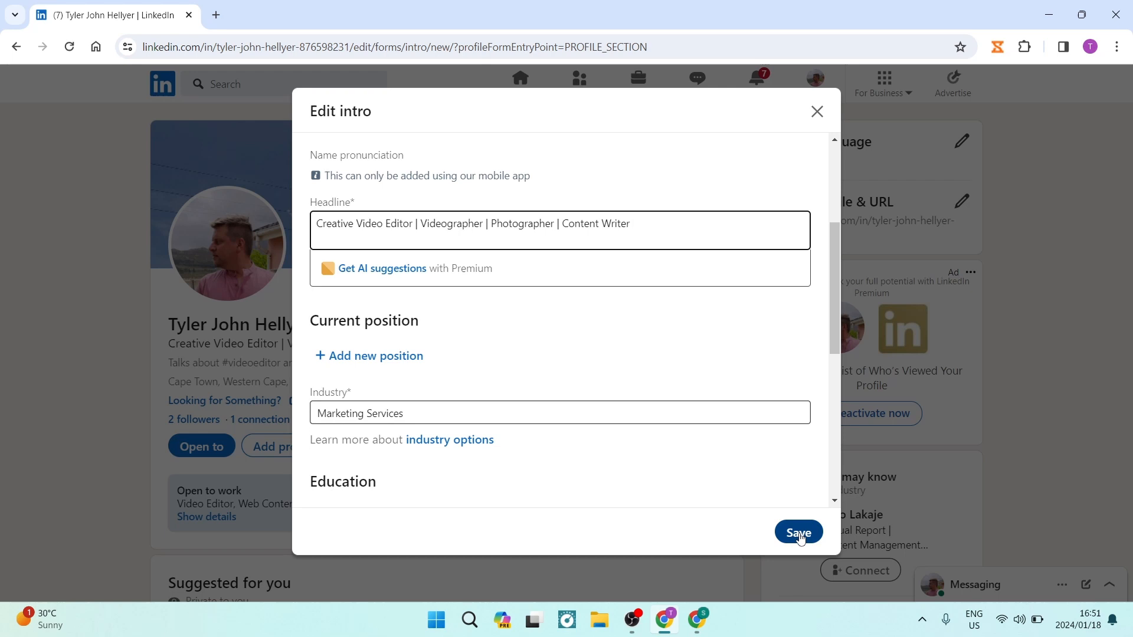
pyautogui.click(817, 112)
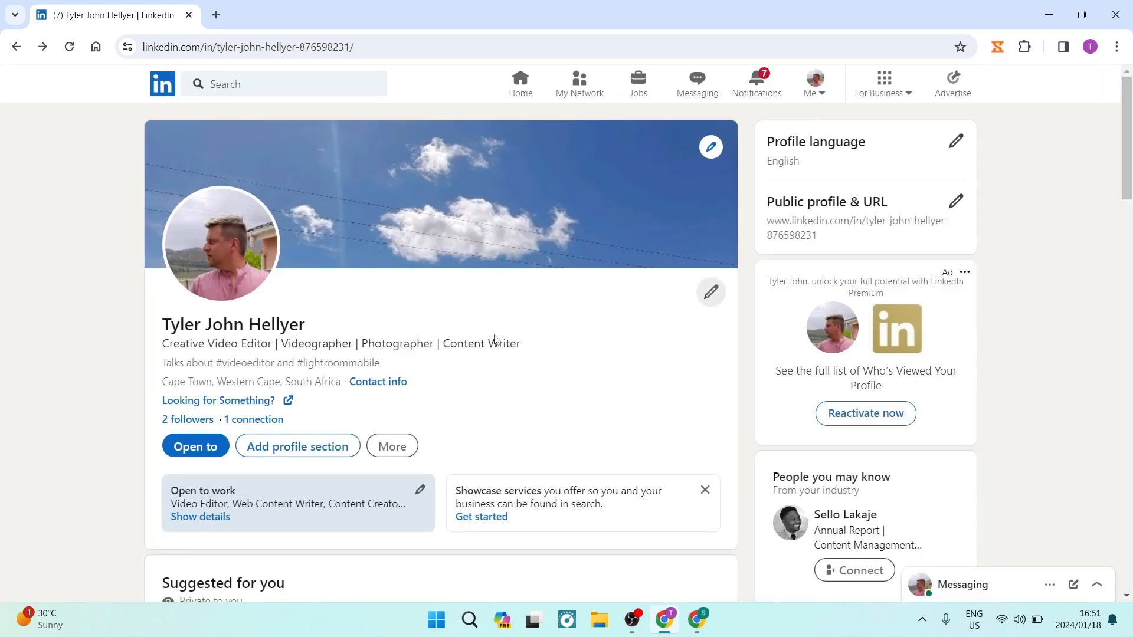
pyautogui.moveTo(519, 344); pyautogui.dragTo(163, 345)
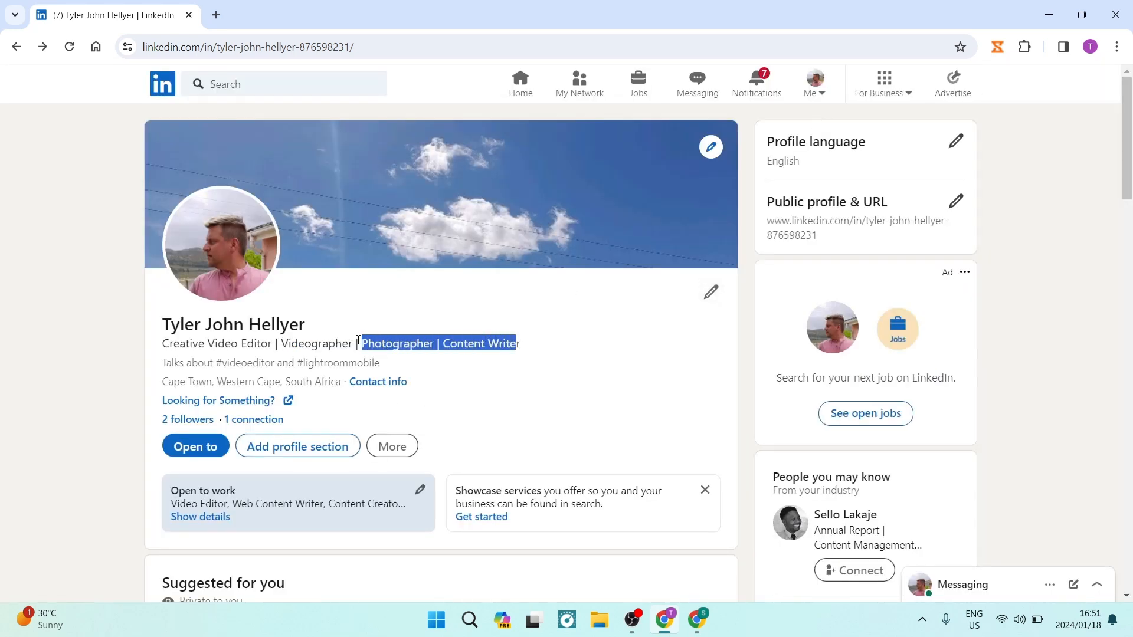
pyautogui.click(582, 365)
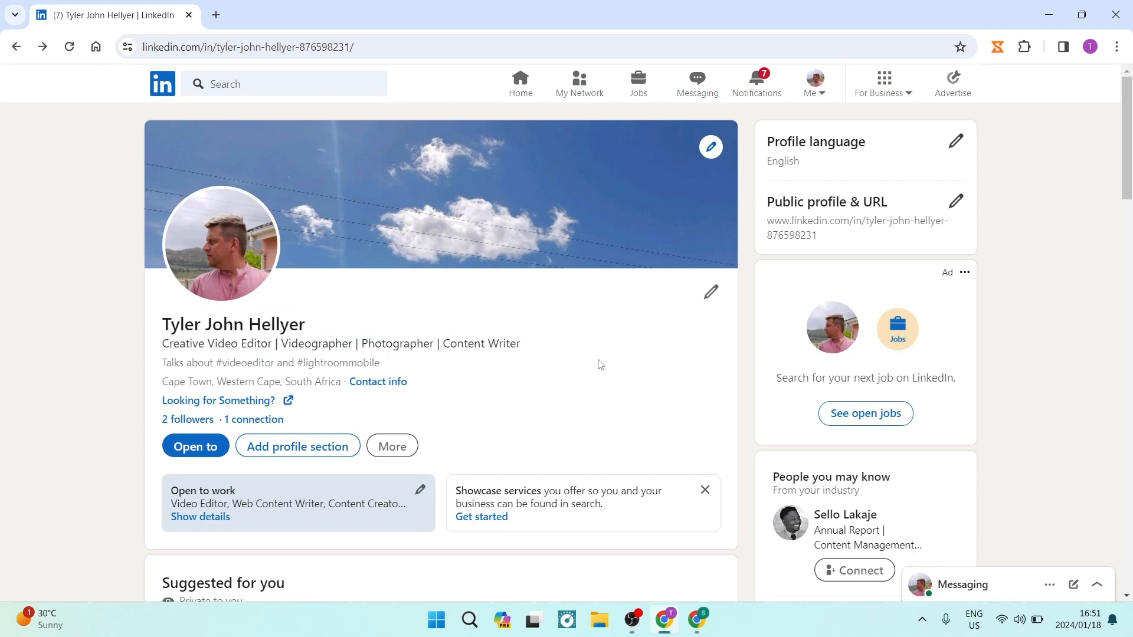